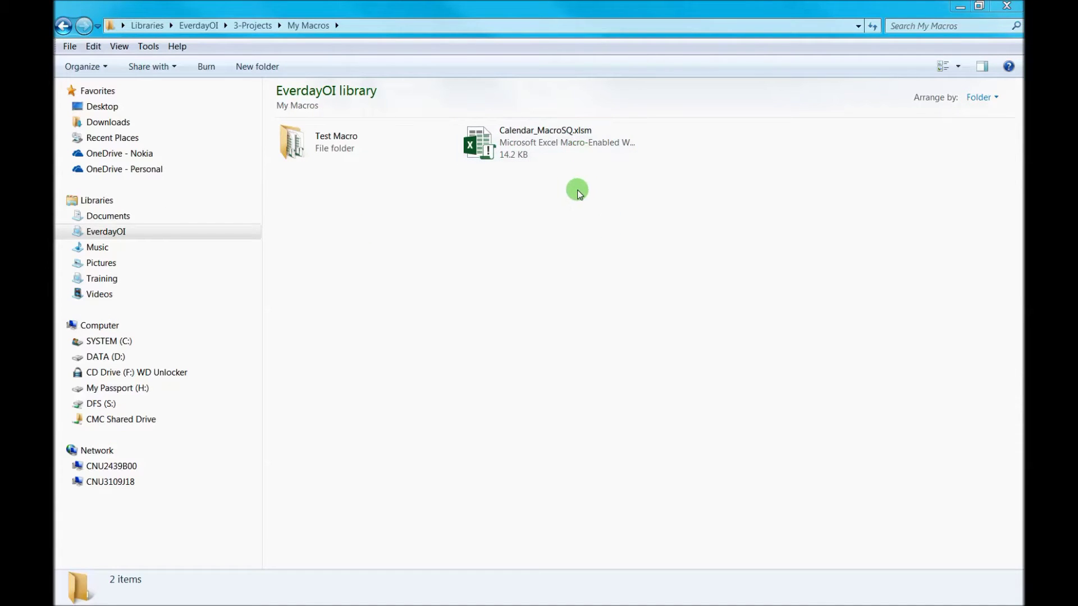
# Bring the My Macros folder window, showing Calendar_MacroSQ.xlsm, to the front
pyautogui.click(621, 218)
# In the Test Case workbook, insert 6 August 2016 into cell J4 with the calendar macro
pyautogui.hotkey('alt', 'Tab')
pyautogui.click(693, 124)
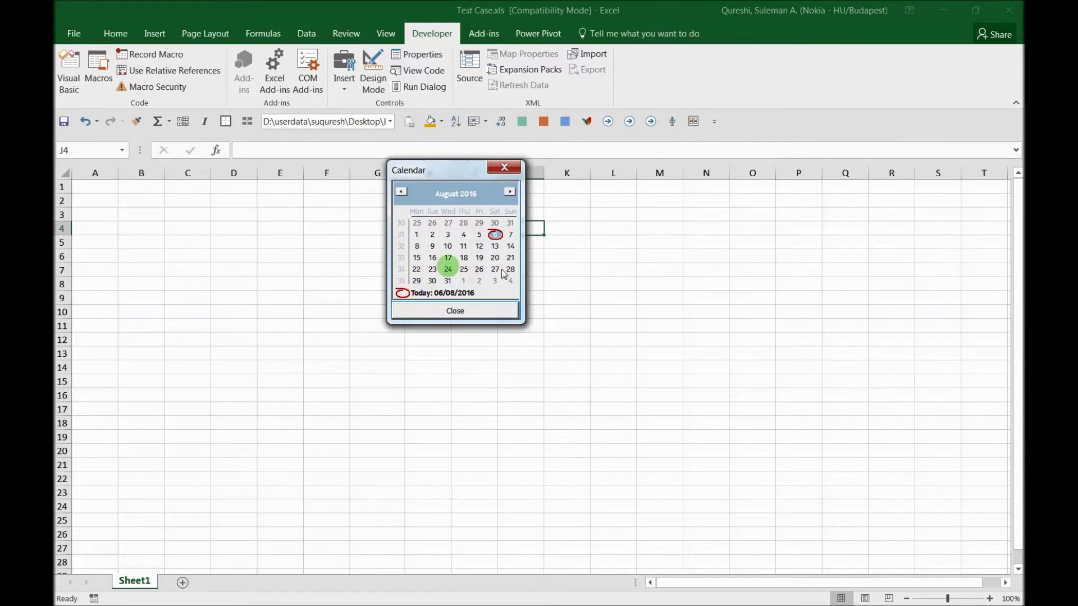
pyautogui.moveTo(450, 169); pyautogui.dragTo(333, 145)
pyautogui.click(377, 208)
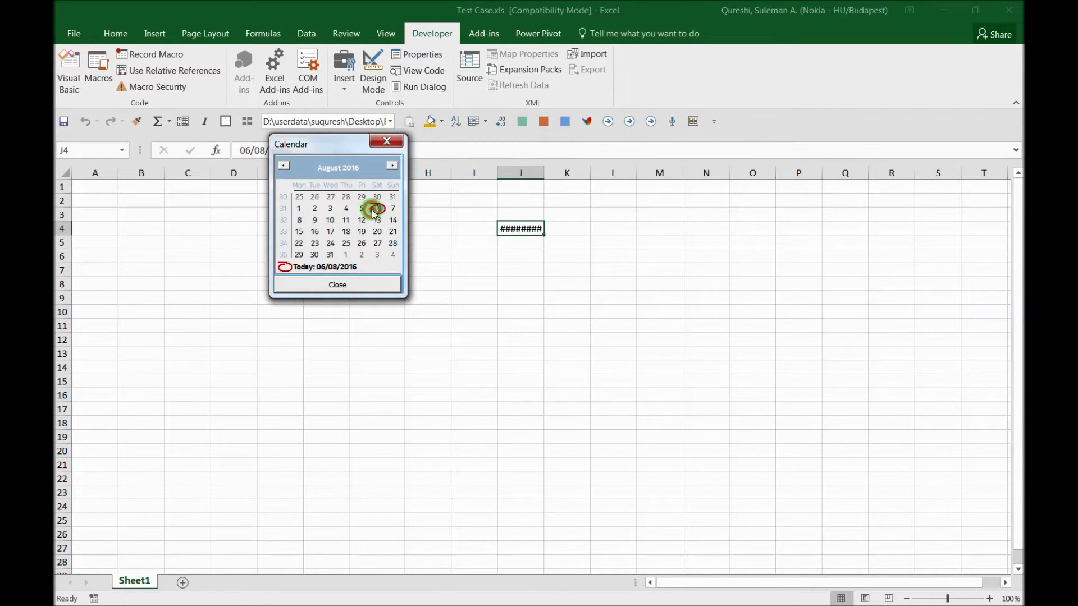
pyautogui.click(386, 141)
# Autofit column J and insert 17 August 2016 into J5 with the calendar
pyautogui.doubleClick(543, 172)
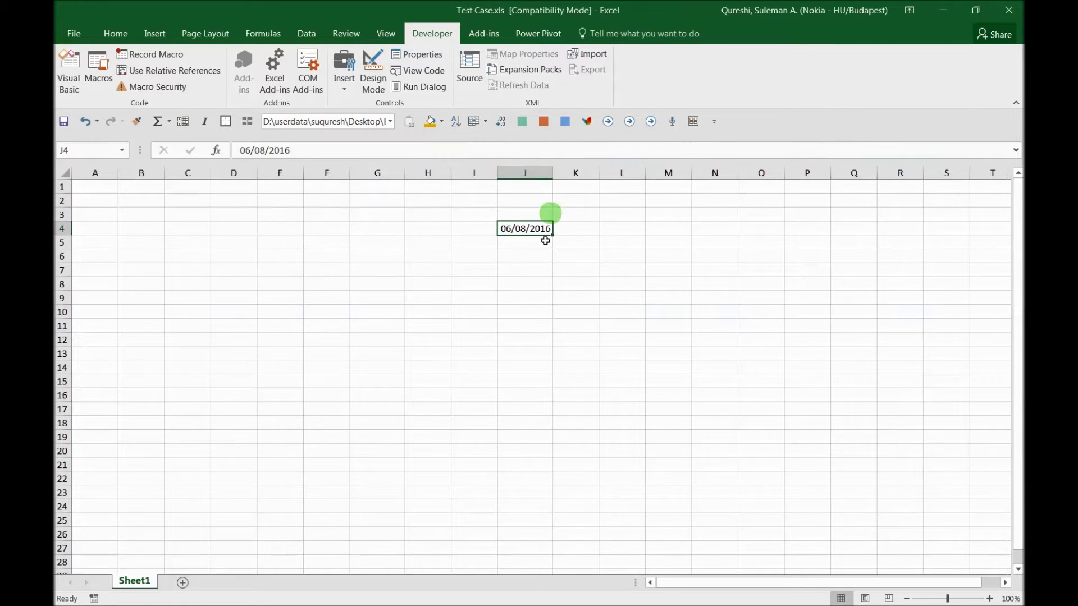
pyautogui.click(533, 240)
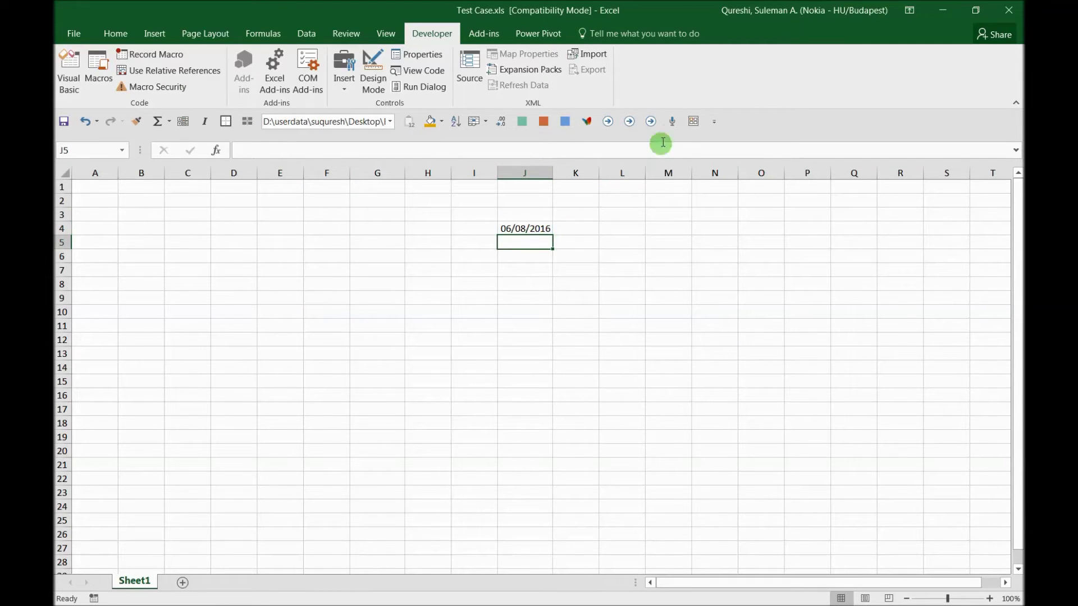
pyautogui.hotkey('ctrl', 'shift', 'c')
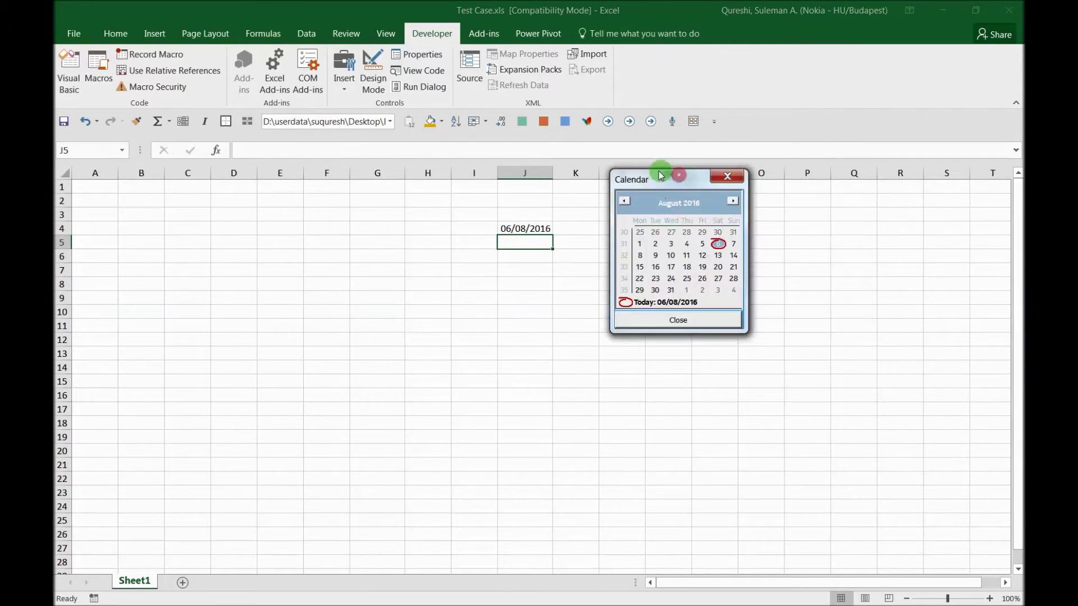
pyautogui.click(671, 267)
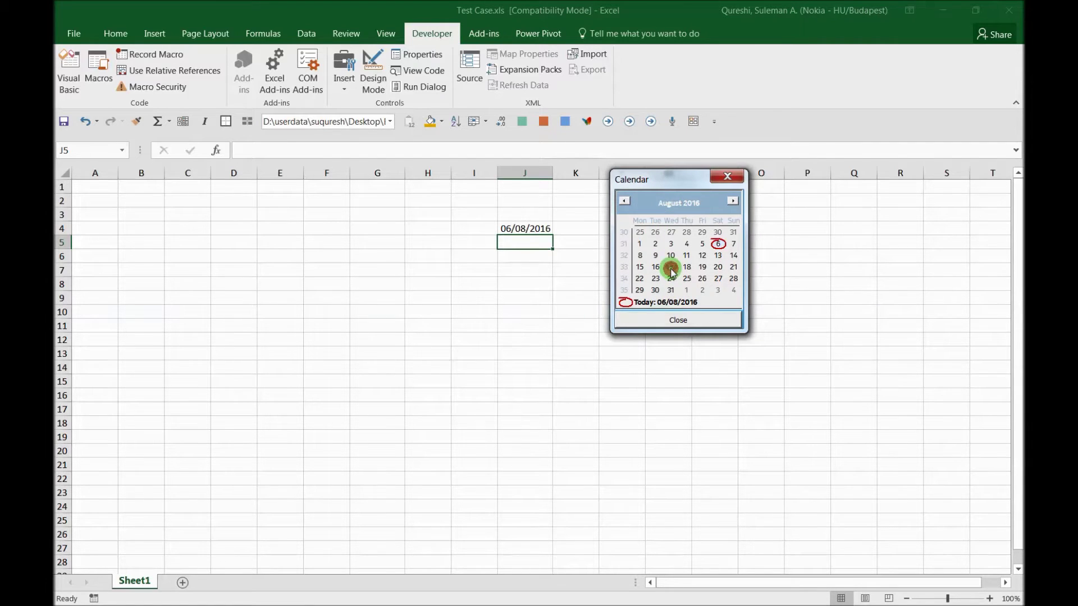
pyautogui.click(678, 320)
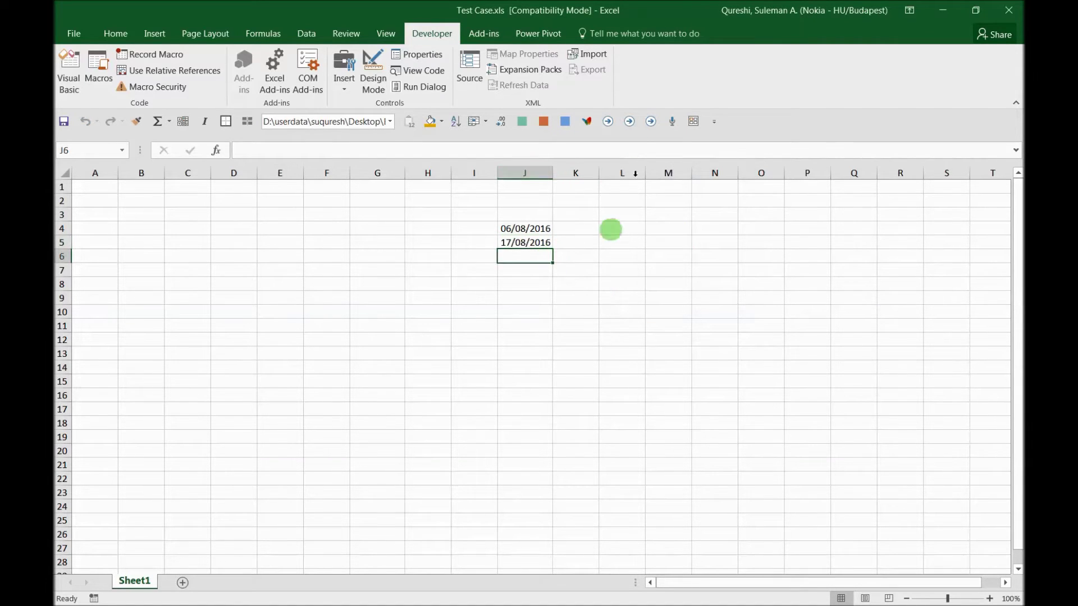
pyautogui.click(694, 133)
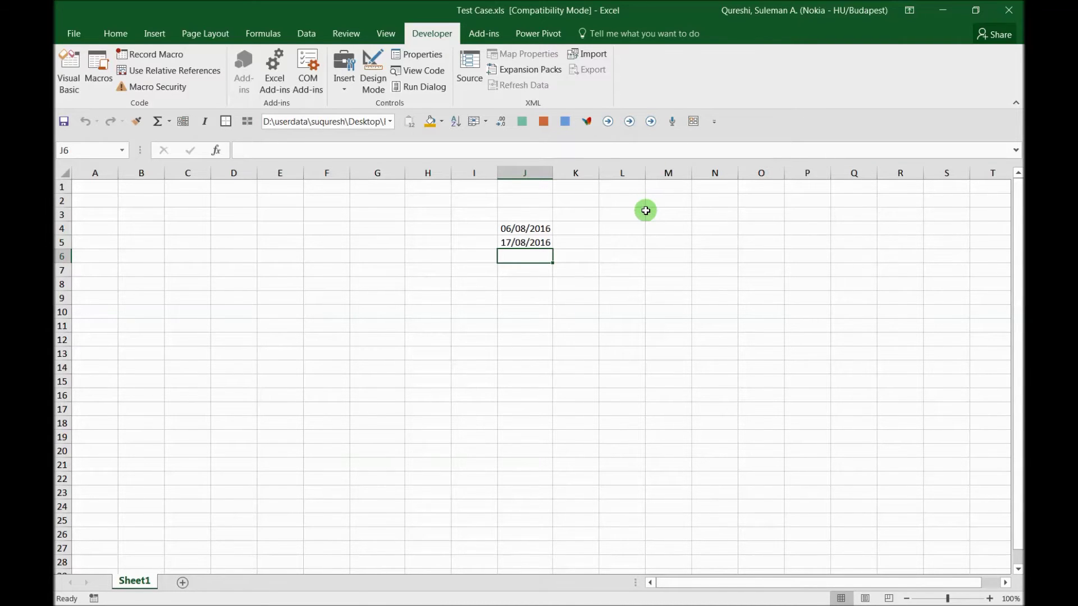
# Close Excel without saving, then open Calendar_MacroSQ.xlsm from the My Macros folder
pyautogui.click(1008, 10)
pyautogui.click(553, 321)
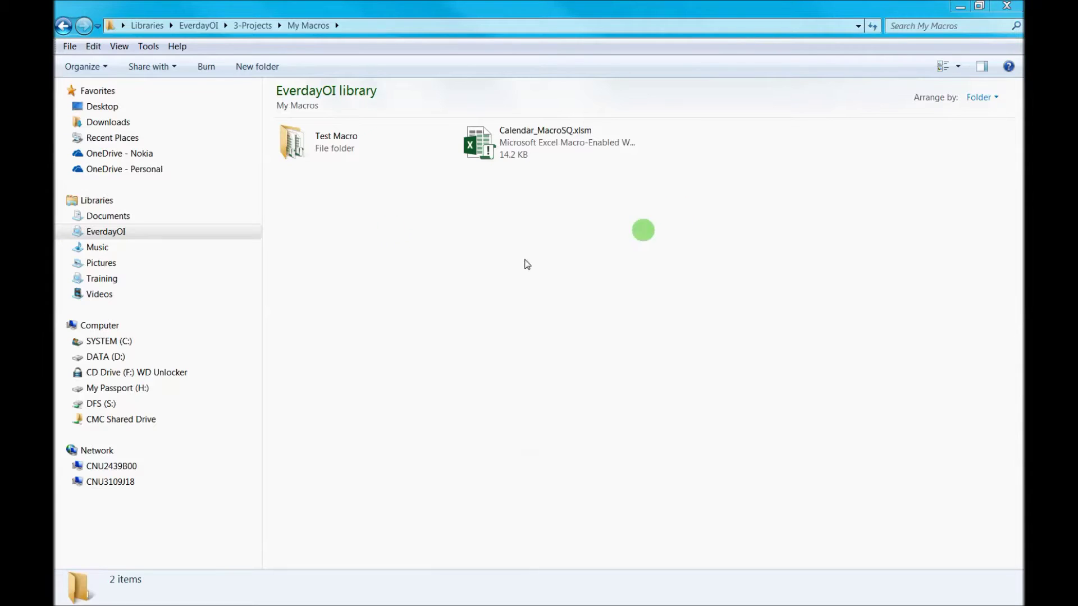
pyautogui.click(515, 154)
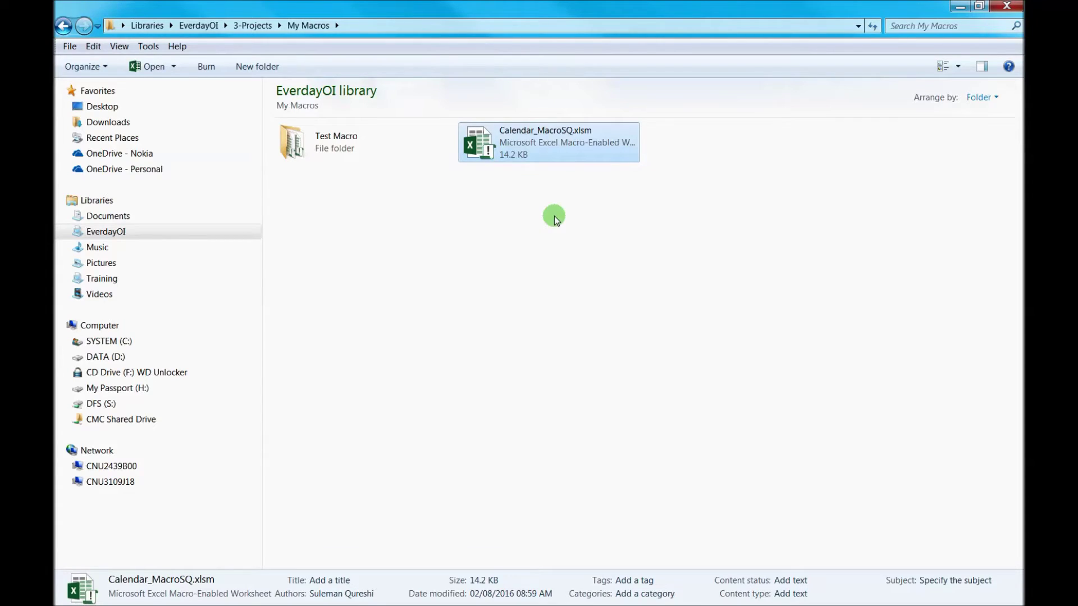
pyautogui.click(488, 207)
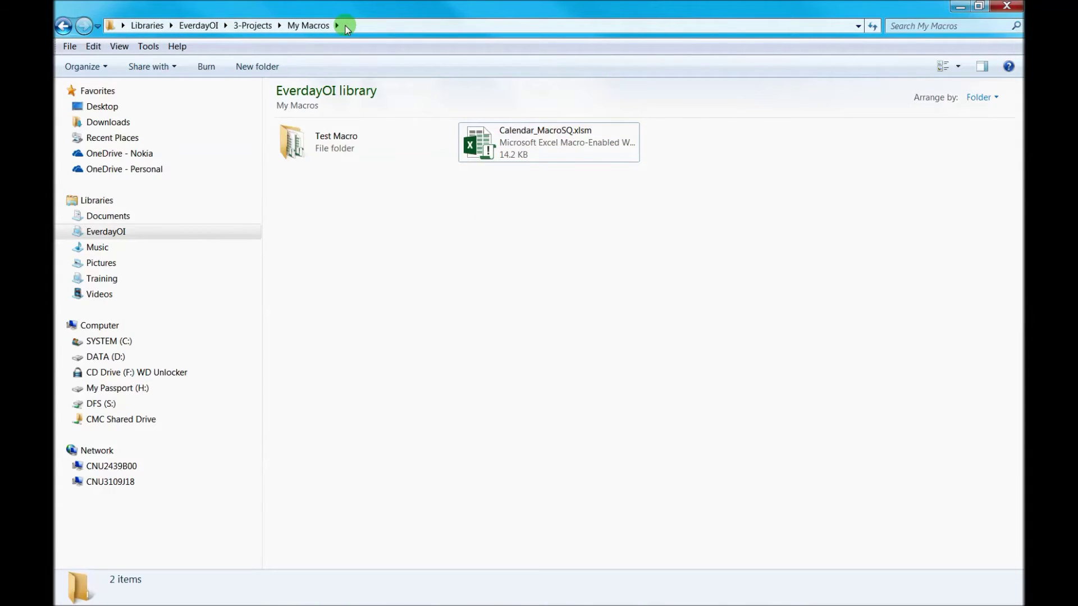
pyautogui.moveTo(580, 211); pyautogui.dragTo(477, 141)
pyautogui.click(533, 216)
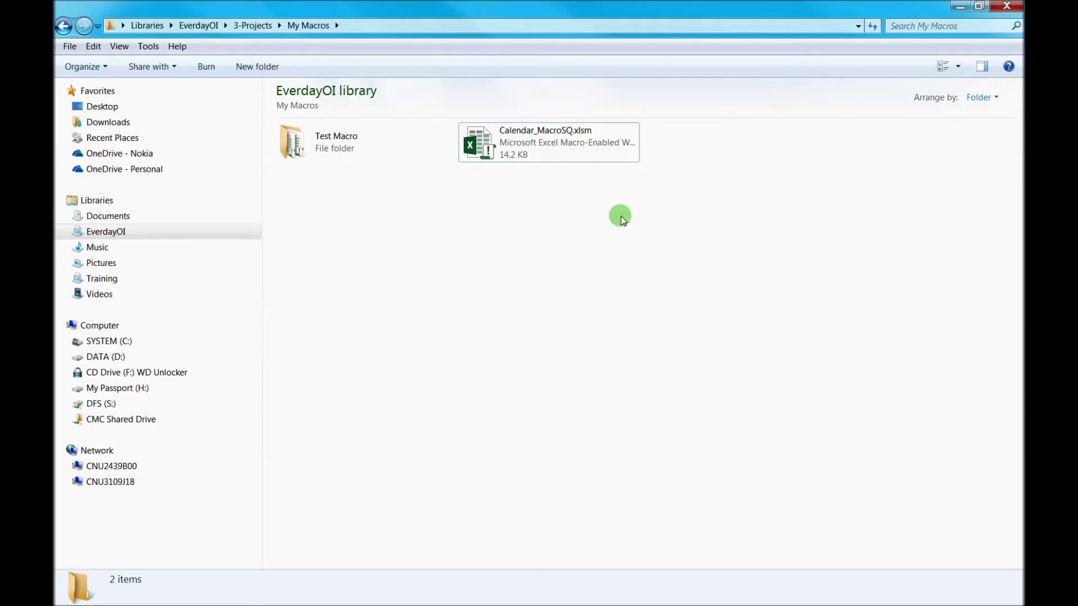
pyautogui.click(557, 145)
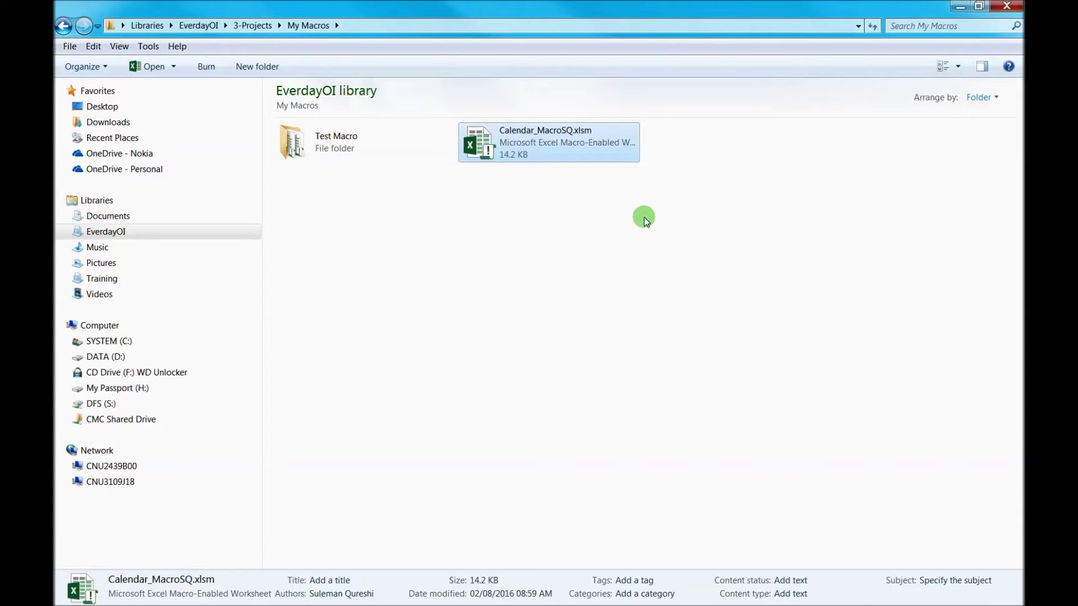
pyautogui.click(514, 151)
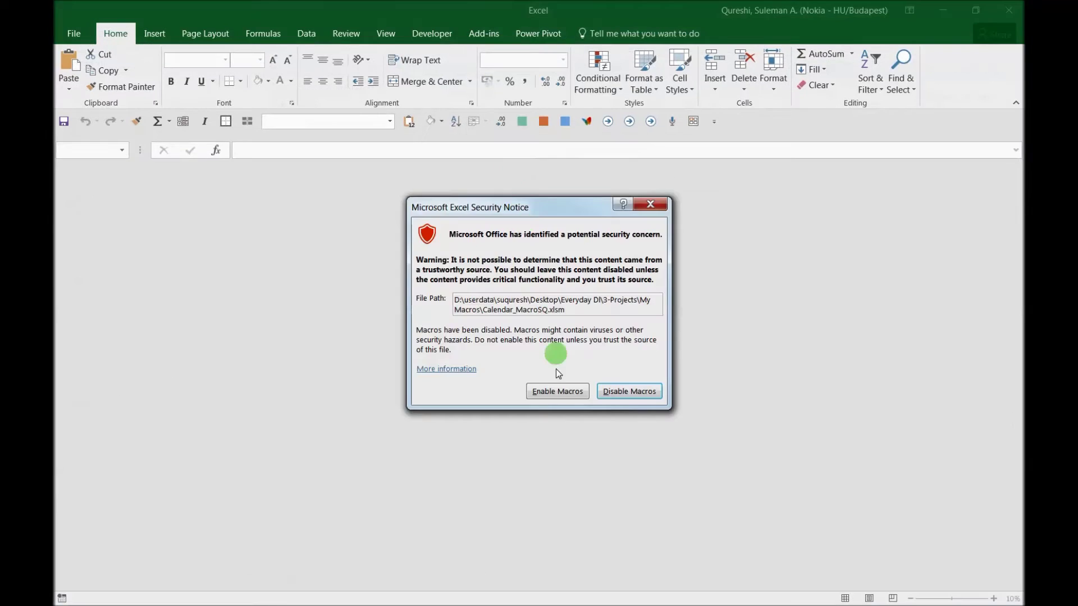
# Enable the workbook's macros and look through the Page Layout, Insert and Home tabs
pyautogui.click(557, 387)
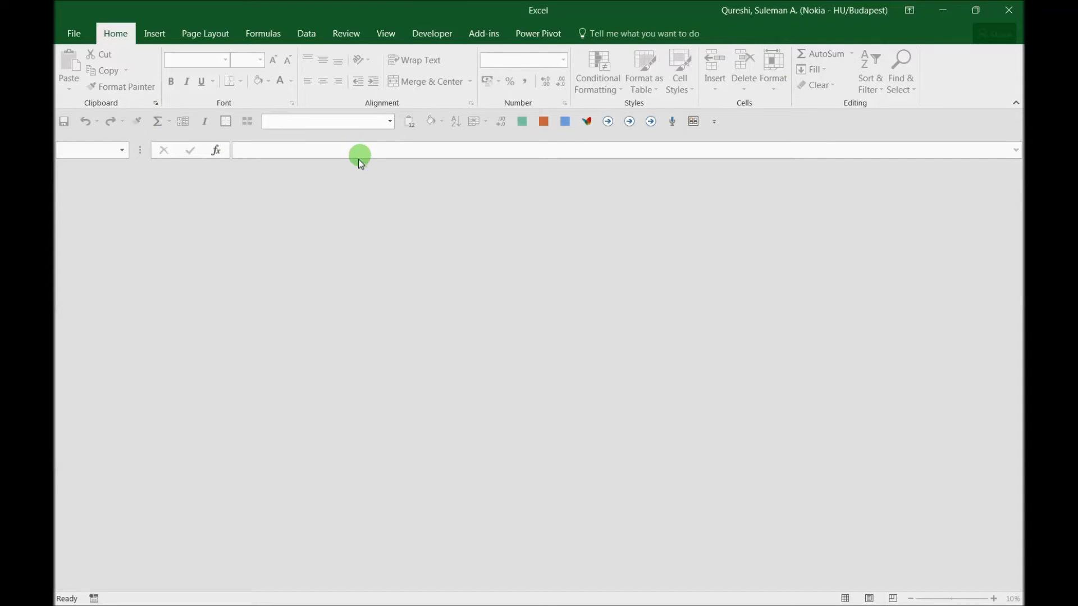
pyautogui.click(175, 34)
pyautogui.click(152, 34)
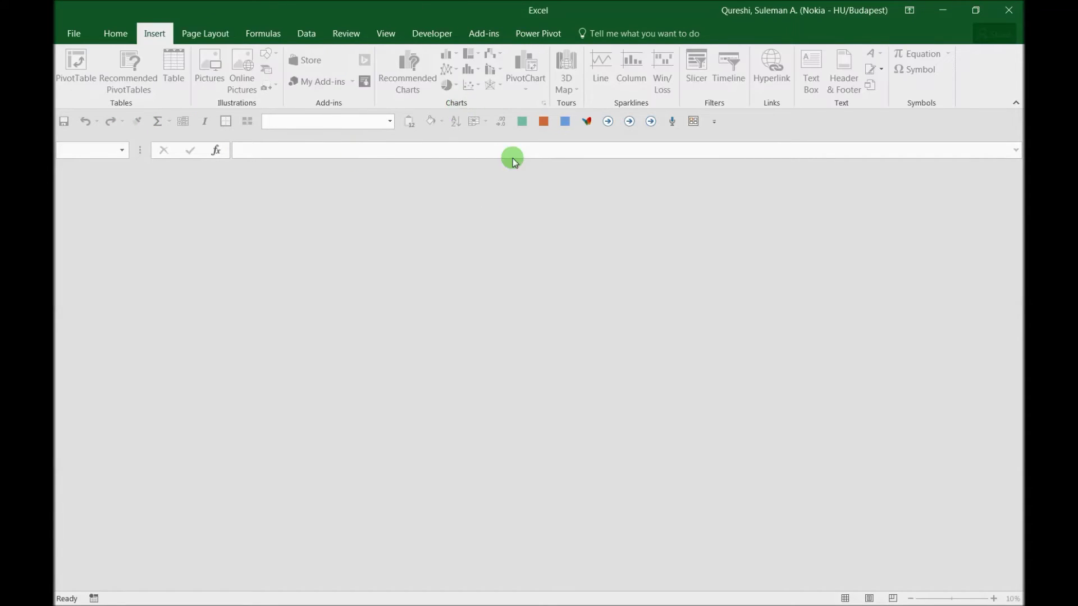
pyautogui.click(116, 33)
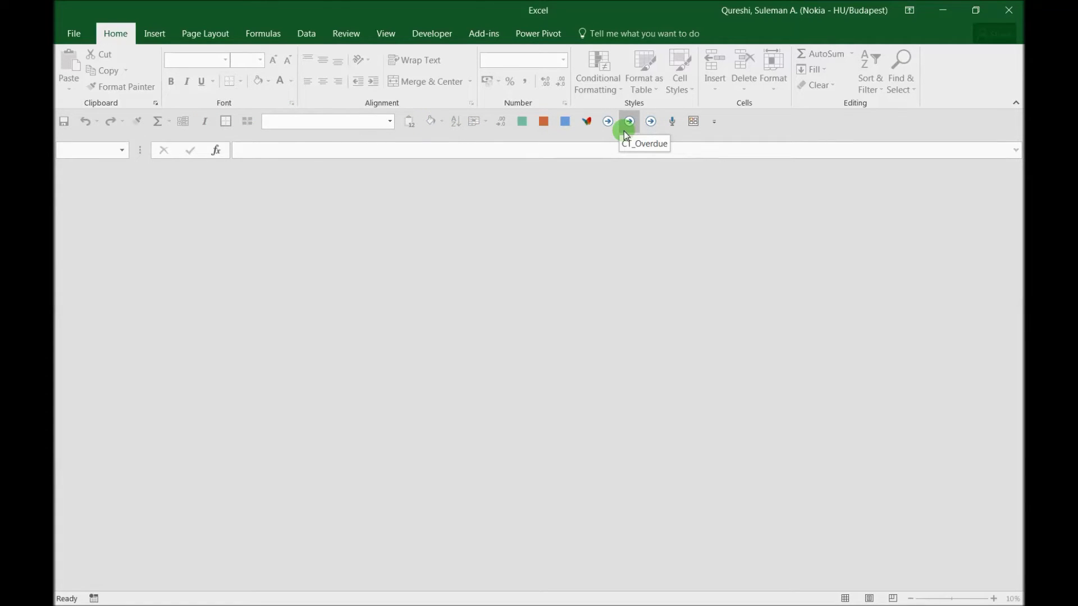
# Add the Calendar macro from Calendar_MacroSQ.xlsm to the Quick Access Toolbar
pyautogui.click(716, 122)
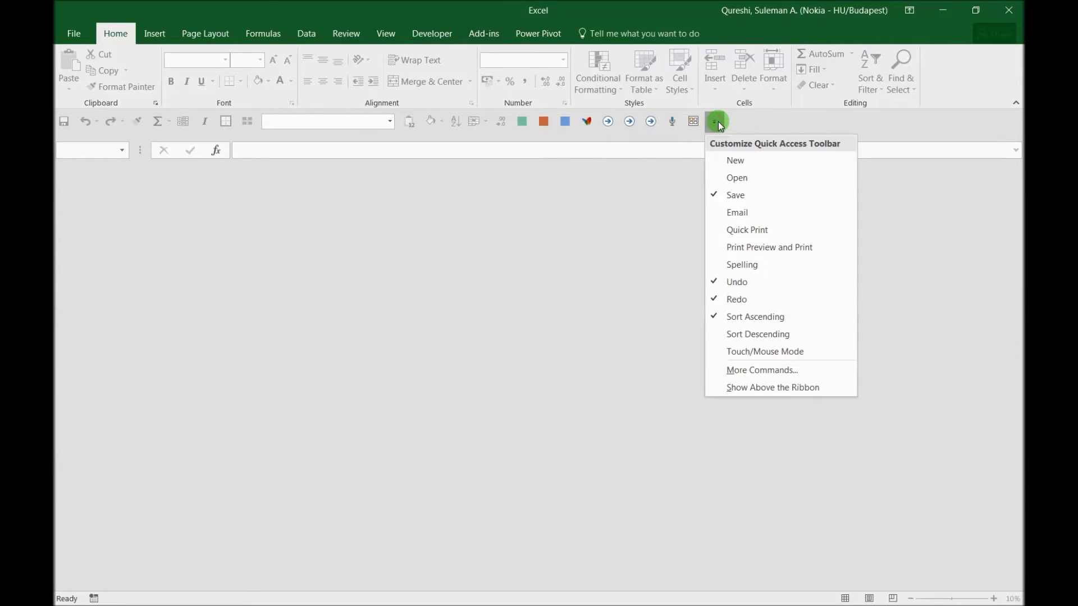
pyautogui.click(760, 370)
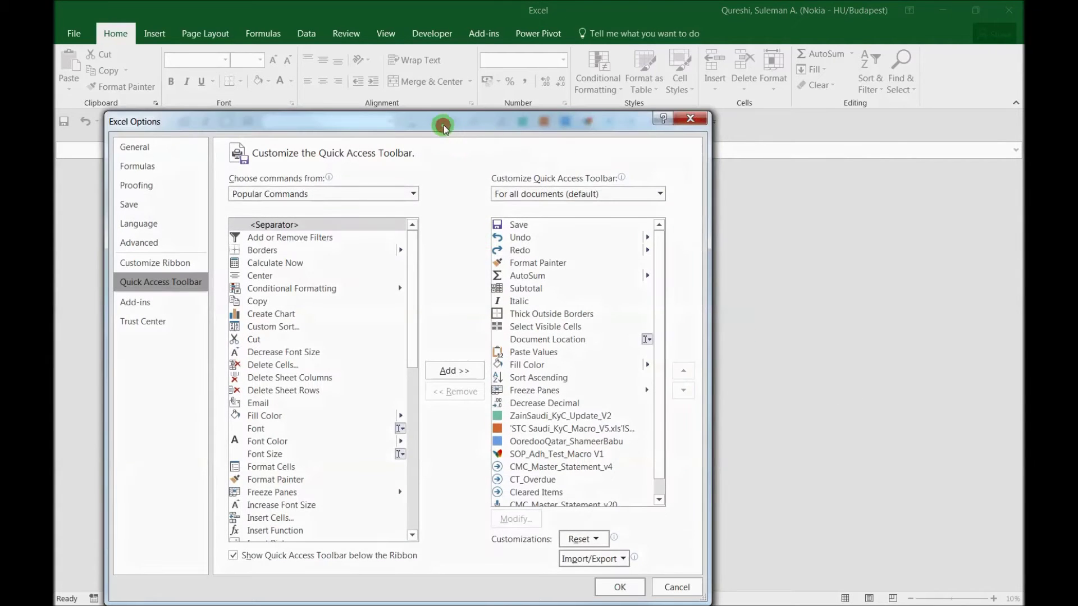
pyautogui.moveTo(446, 122); pyautogui.dragTo(488, 53)
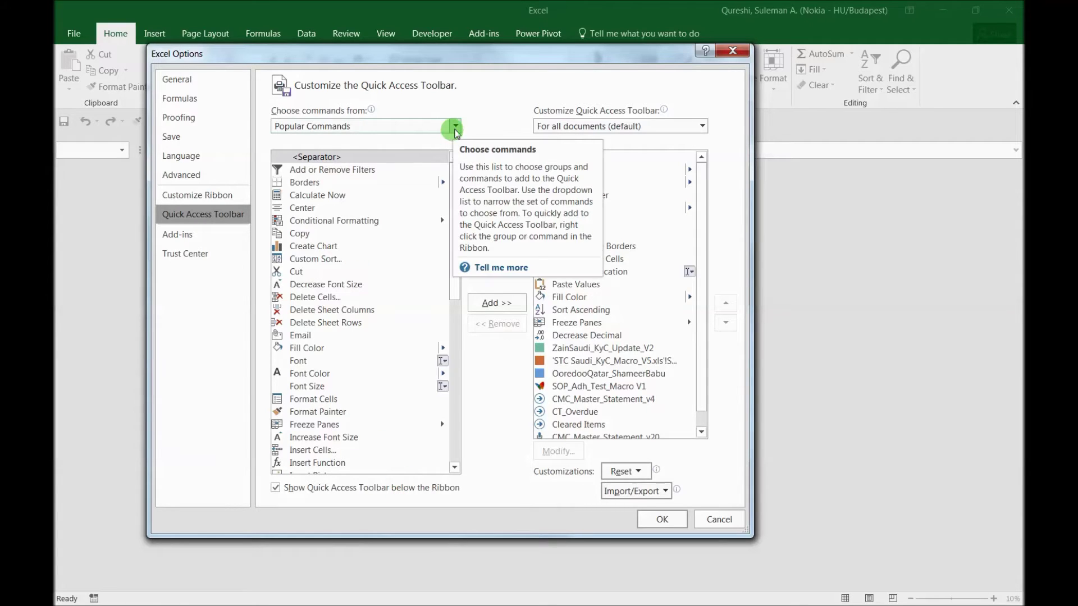
pyautogui.click(456, 127)
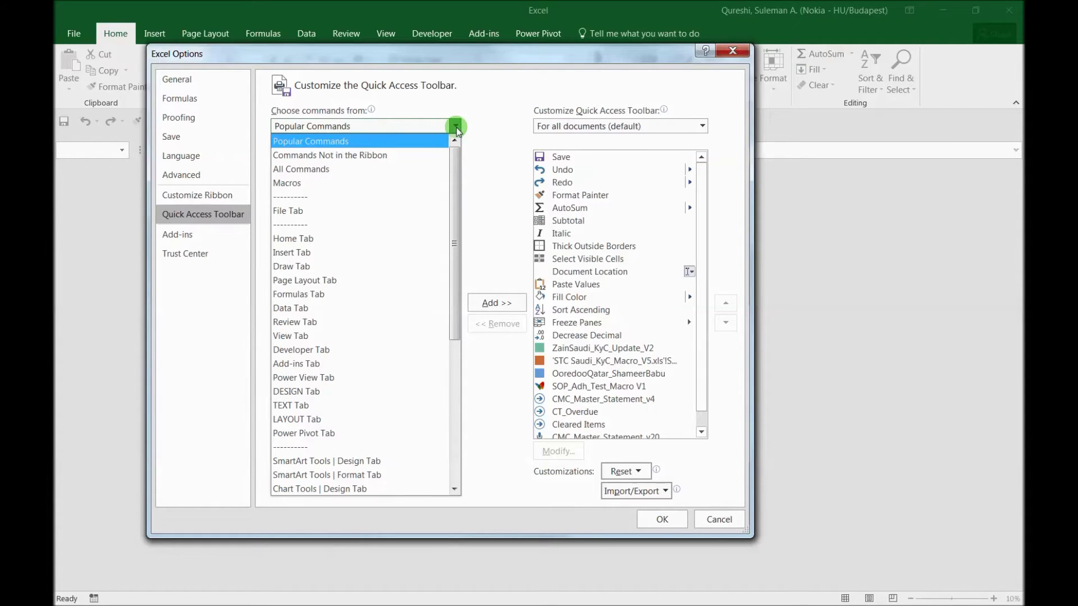
pyautogui.click(312, 184)
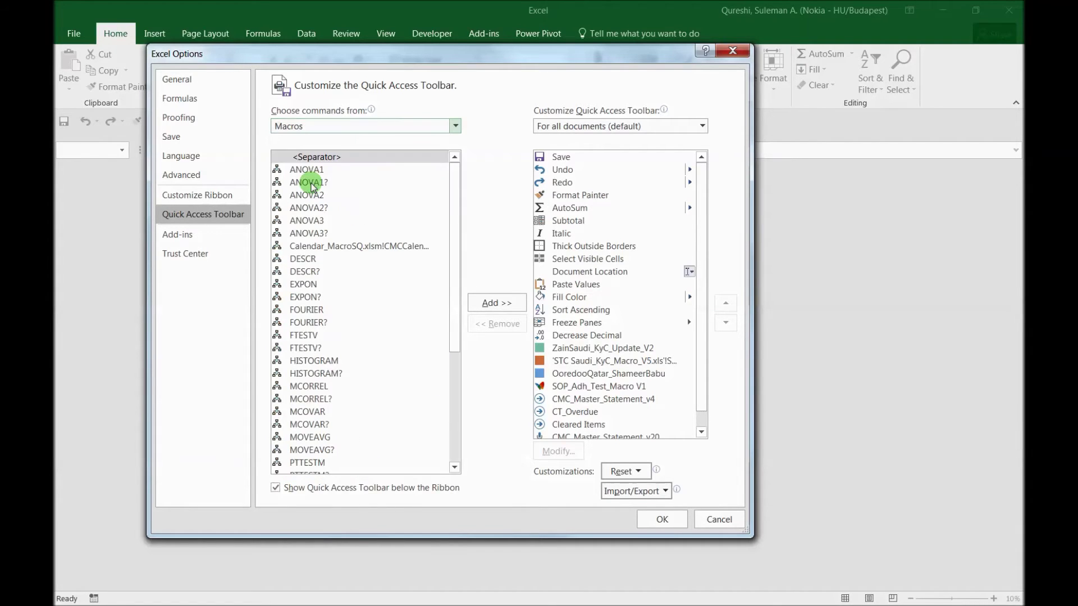
pyautogui.moveTo(452, 174)
pyautogui.mouseDown()
pyautogui.moveTo(461, 330)
pyautogui.moveTo(457, 164)
pyautogui.mouseUp()
pyautogui.click(343, 247)
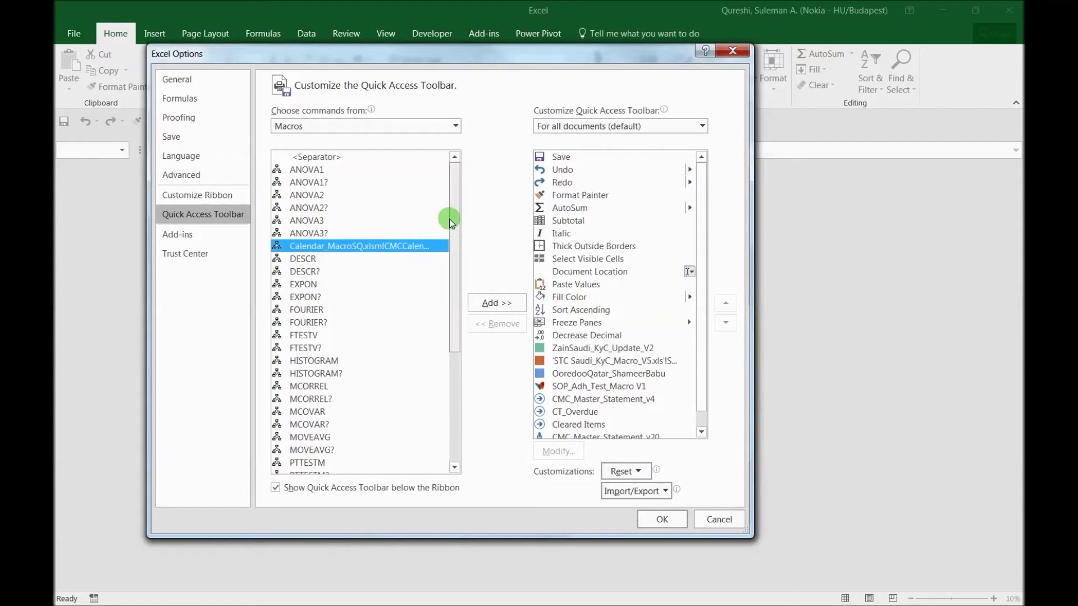
pyautogui.moveTo(457, 225)
pyautogui.mouseDown()
pyautogui.moveTo(450, 281)
pyautogui.moveTo(456, 222)
pyautogui.mouseUp()
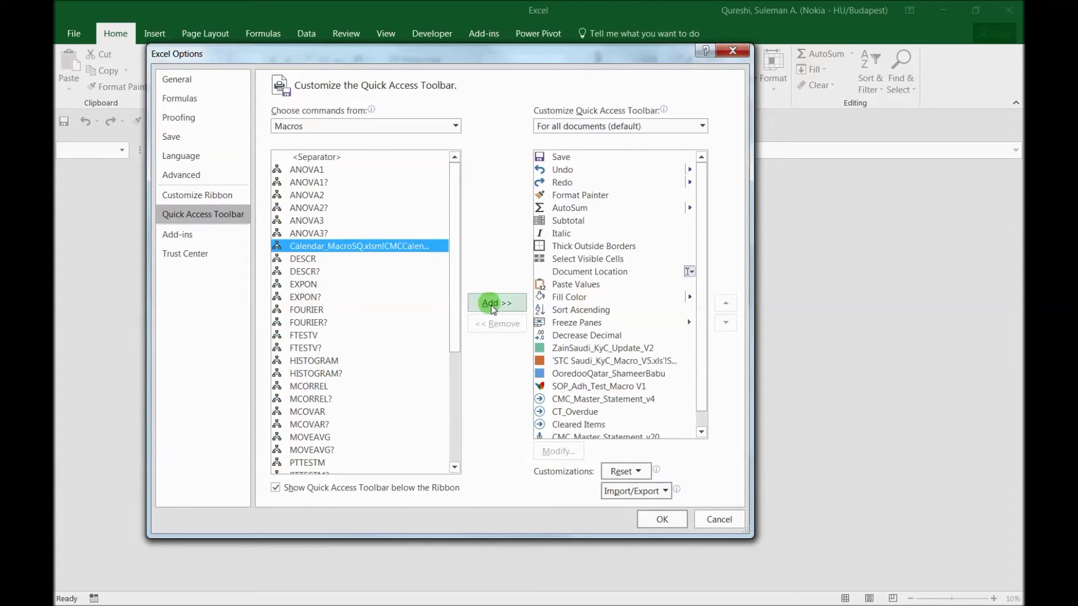
pyautogui.click(494, 302)
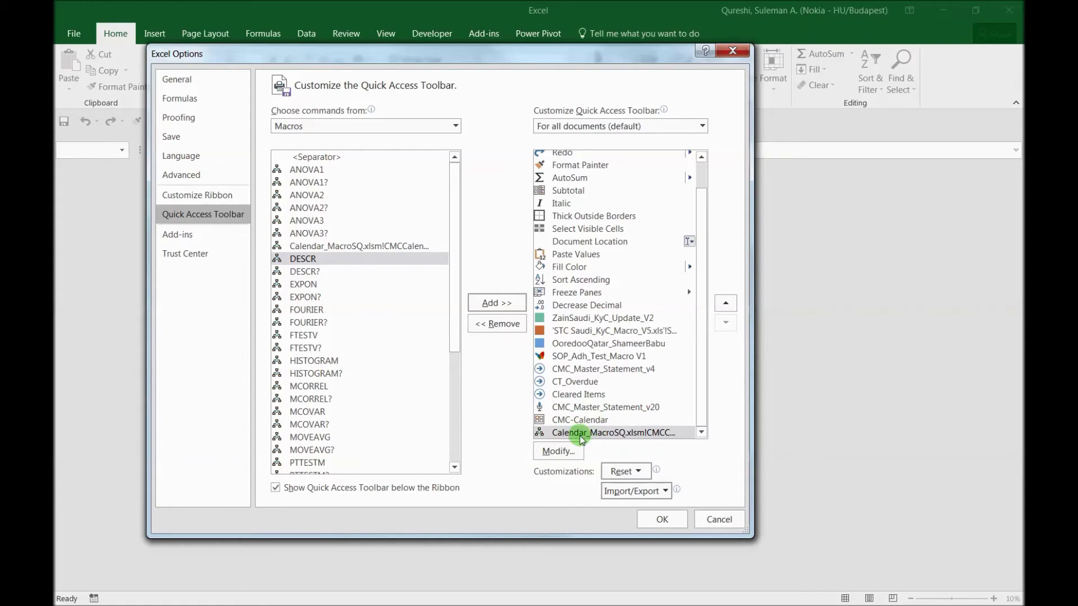
# Give the new macro button the smiley icon and the name Date, and save
pyautogui.click(558, 450)
pyautogui.click(456, 269)
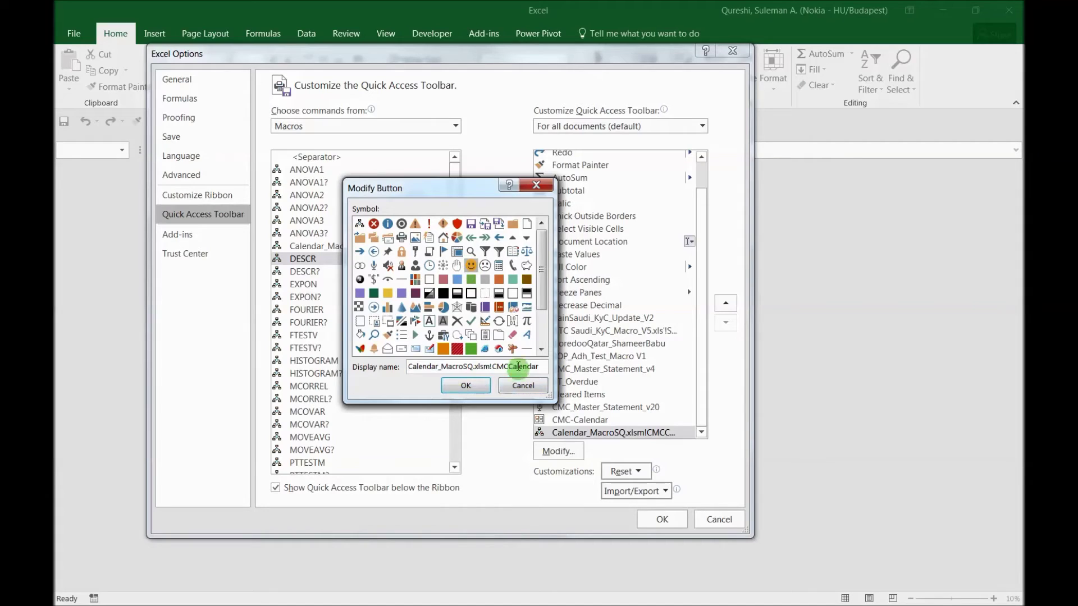
pyautogui.doubleClick(537, 366)
pyautogui.click(361, 335)
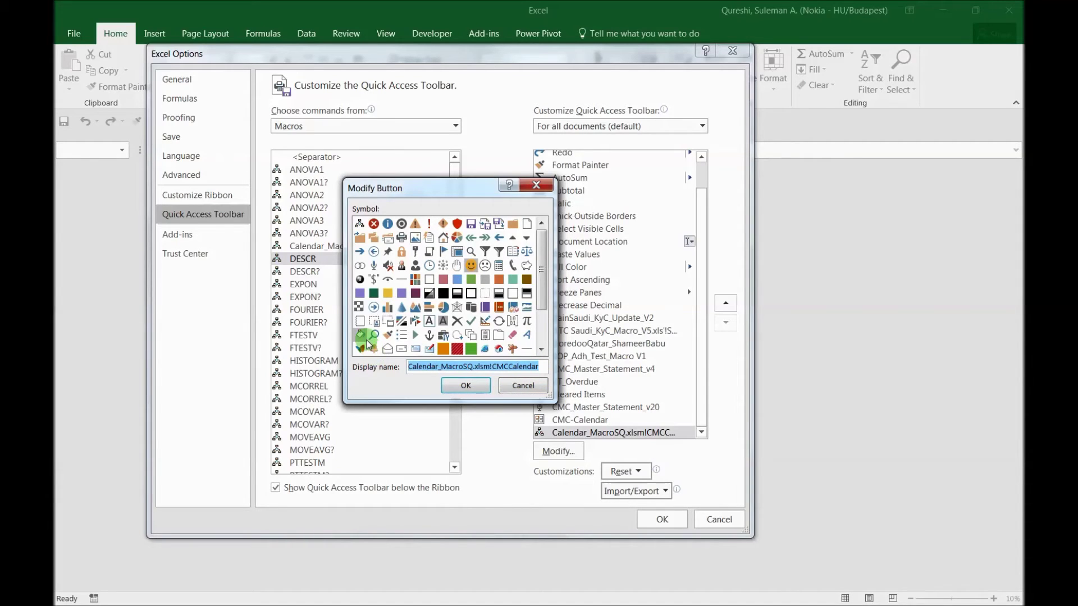
pyautogui.write('Date')
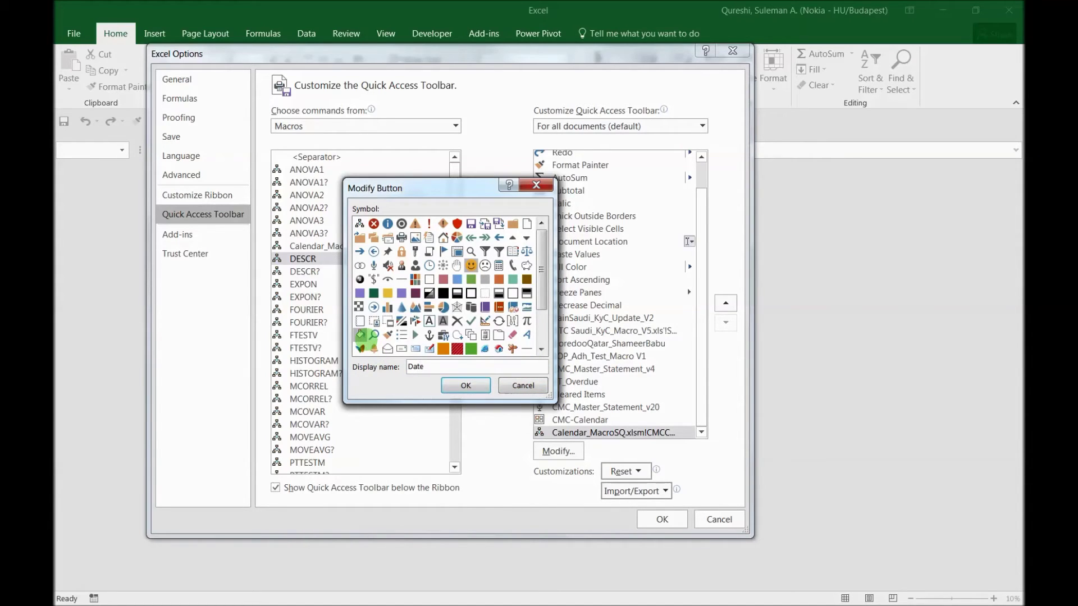
pyautogui.click(466, 385)
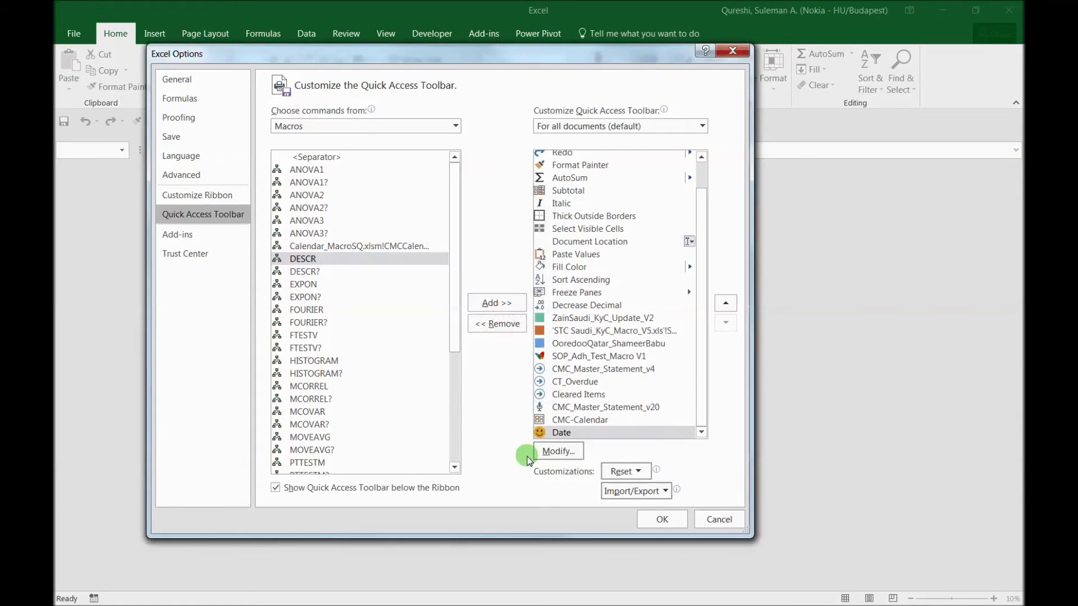
pyautogui.click(662, 519)
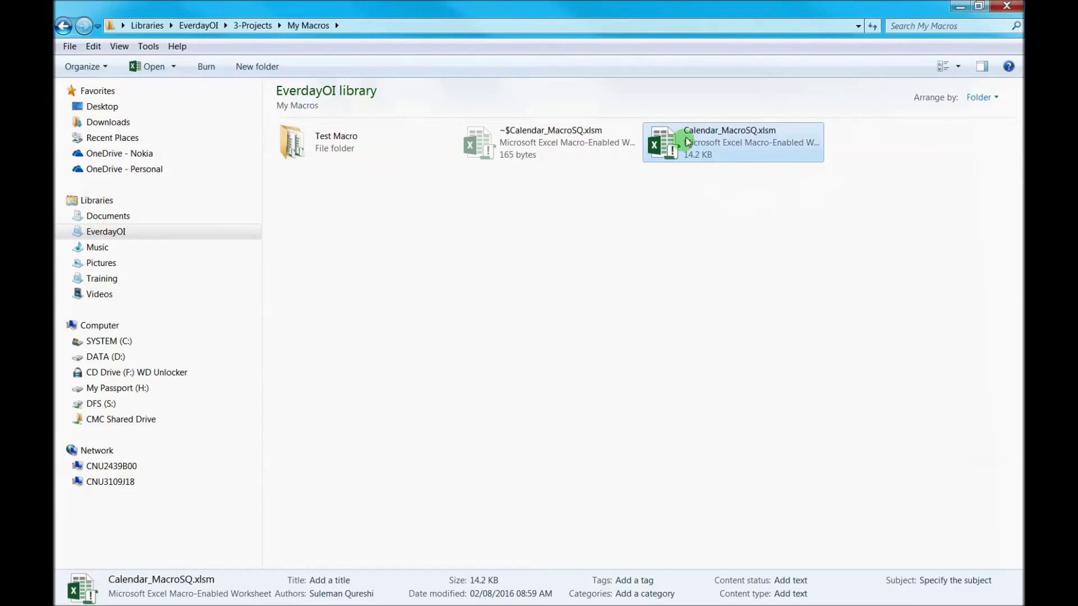
# Close the My Macros Explorer window to reveal the blank Book1 workbook
pyautogui.click(1015, 10)
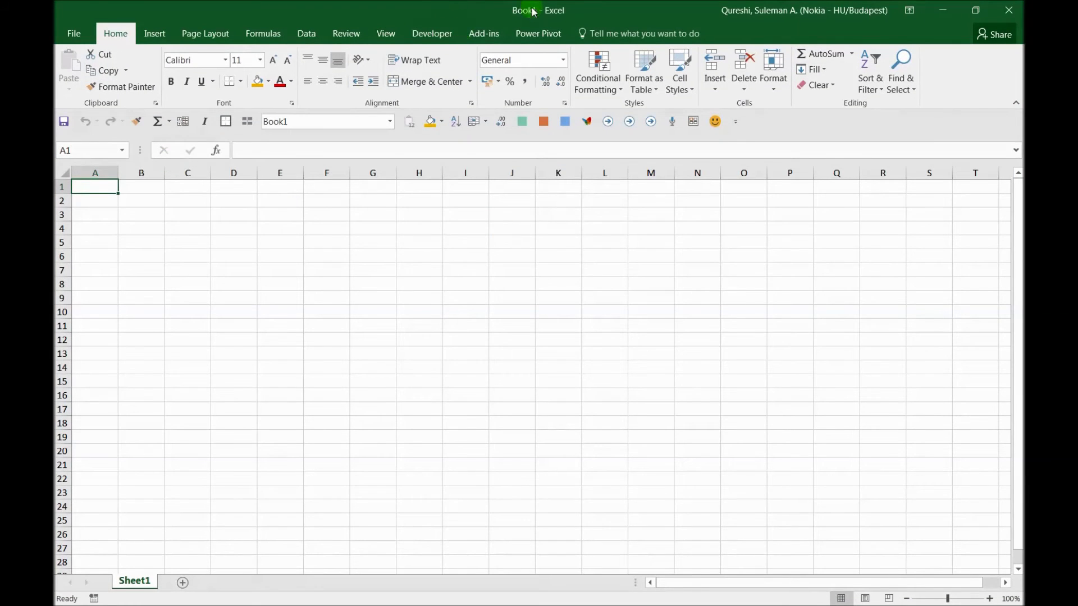
# Widen column E and insert 06/08/2016 into E4 using the smiley Date button
pyautogui.click(325, 236)
pyautogui.click(272, 229)
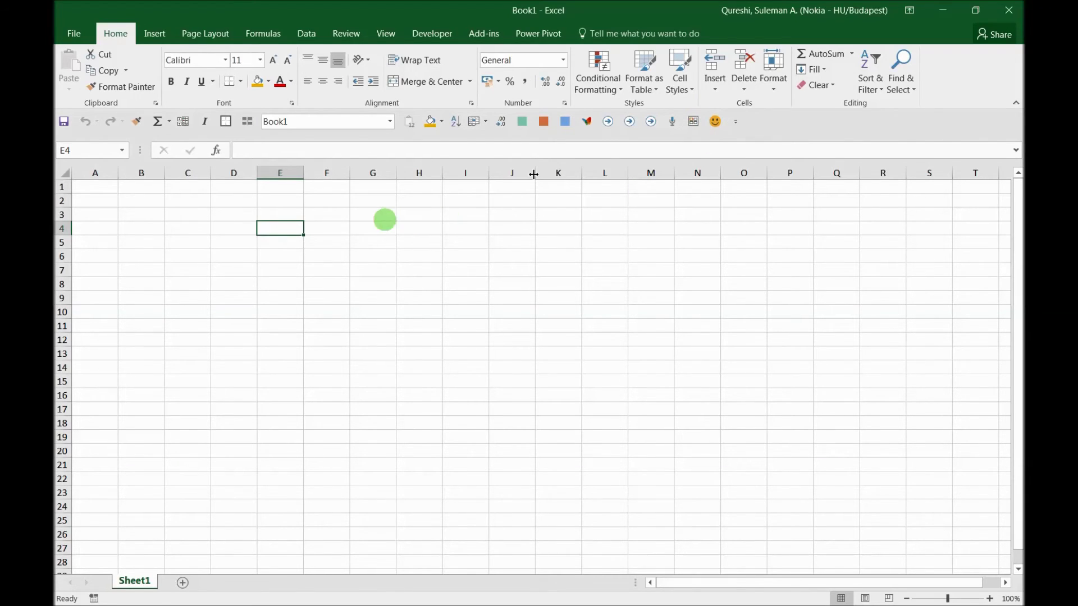
pyautogui.moveTo(303, 173); pyautogui.dragTo(333, 173)
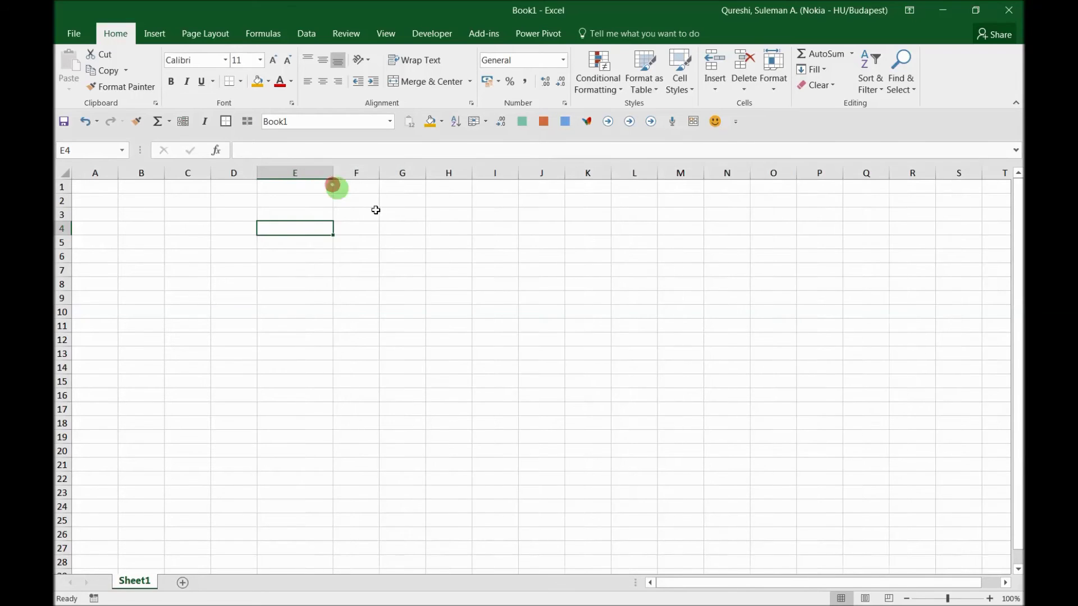
pyautogui.click(718, 128)
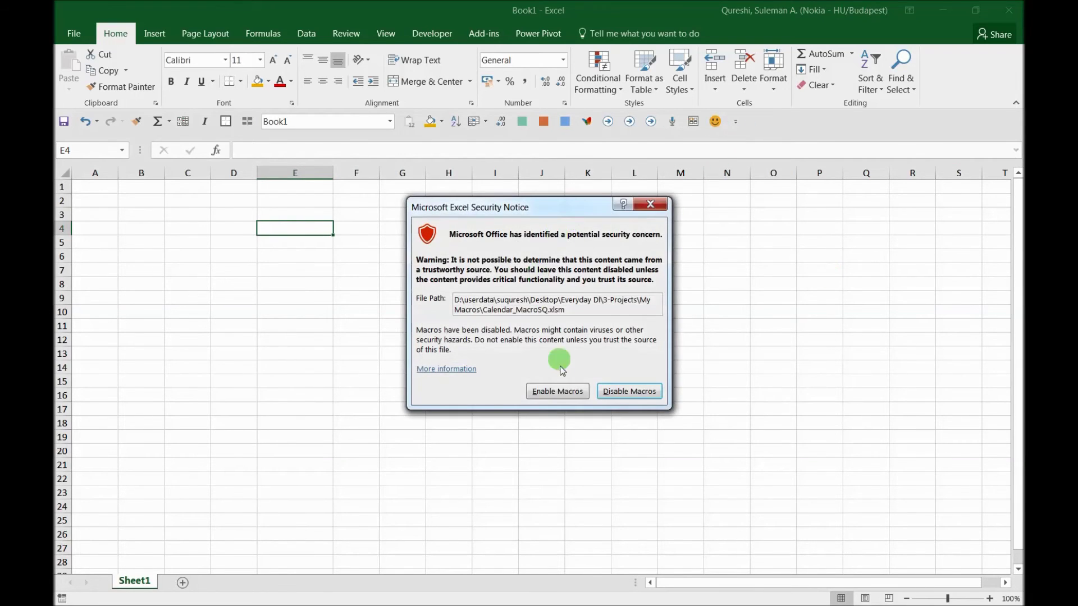
pyautogui.click(558, 387)
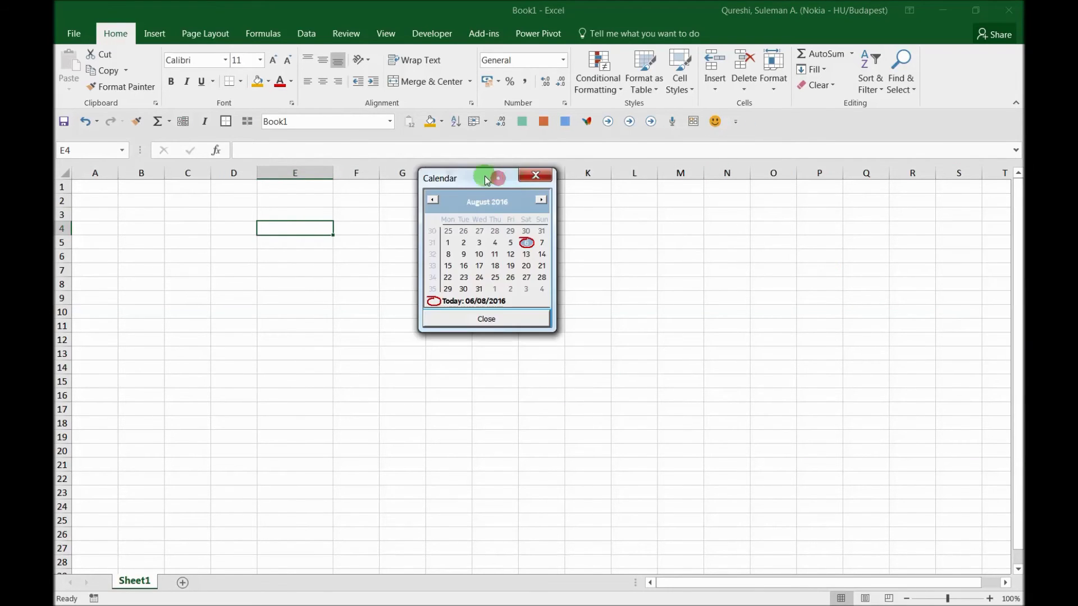
pyautogui.click(526, 242)
pyautogui.click(483, 318)
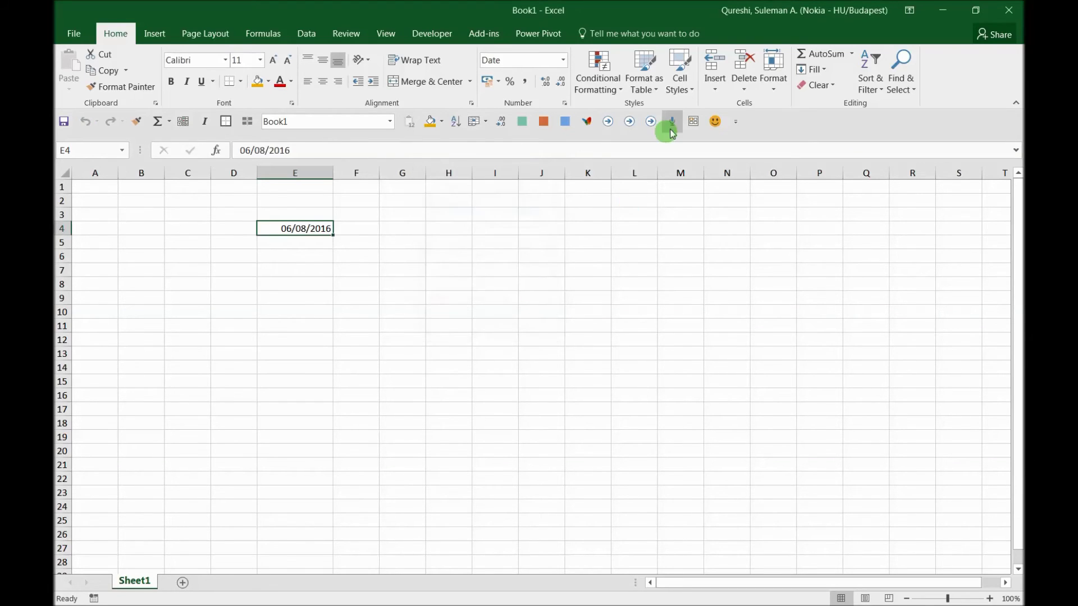
pyautogui.click(719, 129)
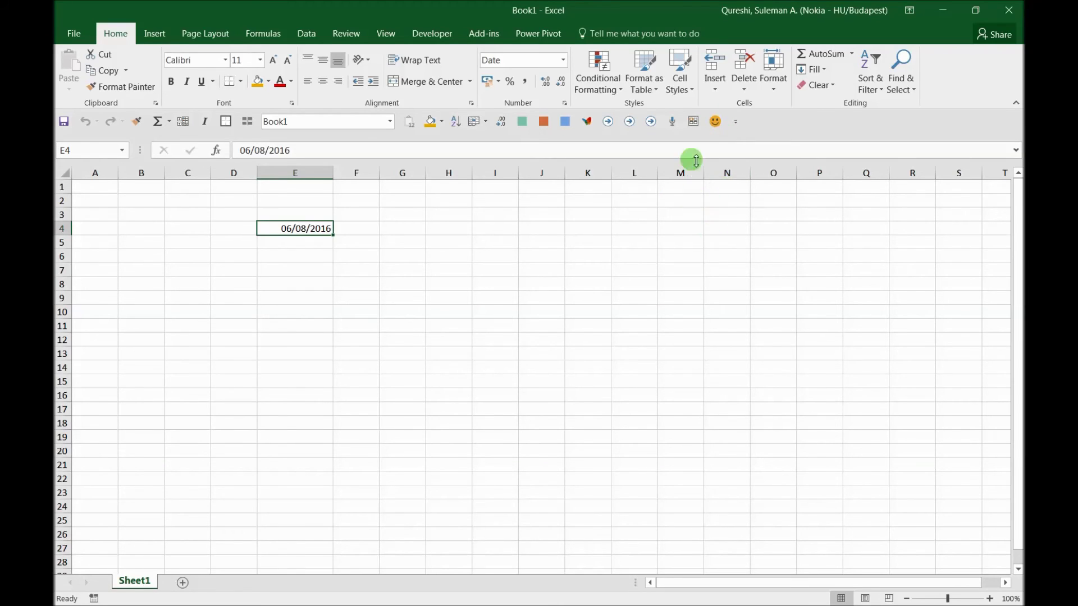
# Remove the smiley Date command from the Quick Access Toolbar and save the change
pyautogui.click(735, 122)
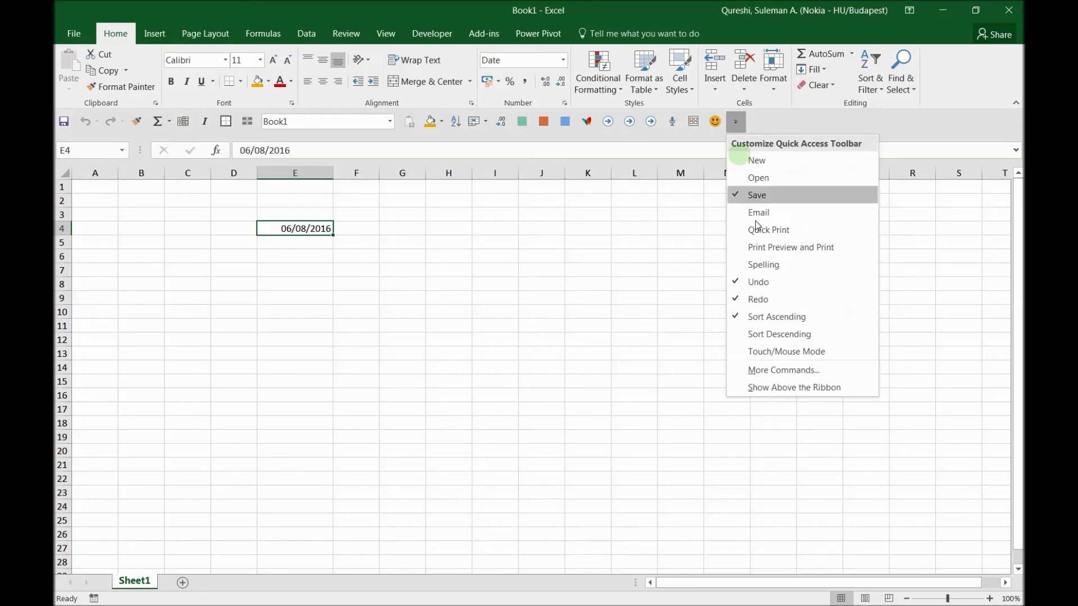
pyautogui.click(781, 370)
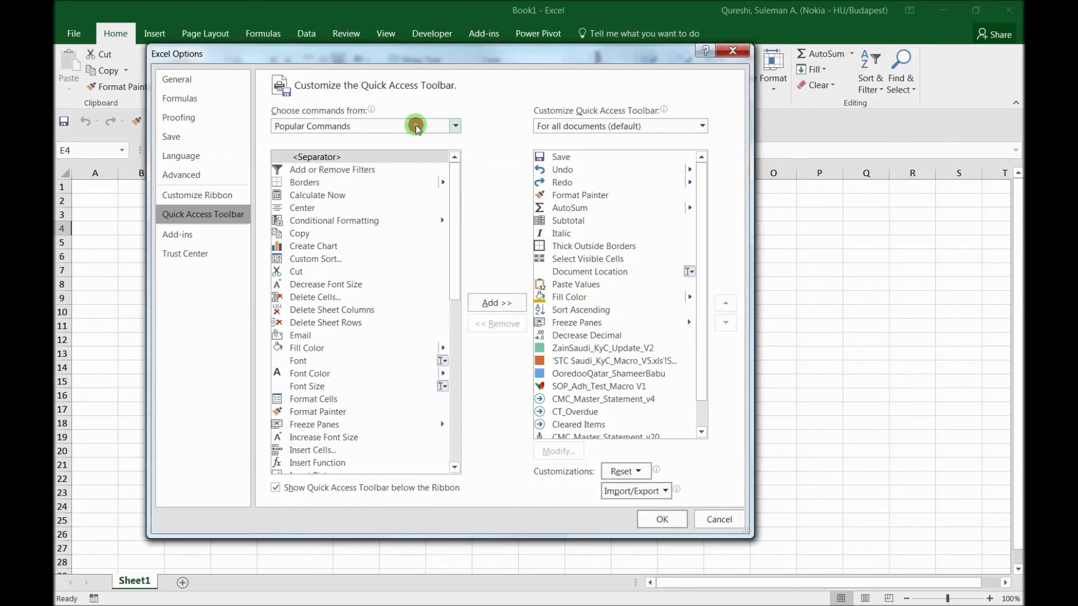
pyautogui.click(415, 126)
pyautogui.moveTo(698, 252); pyautogui.dragTo(698, 344)
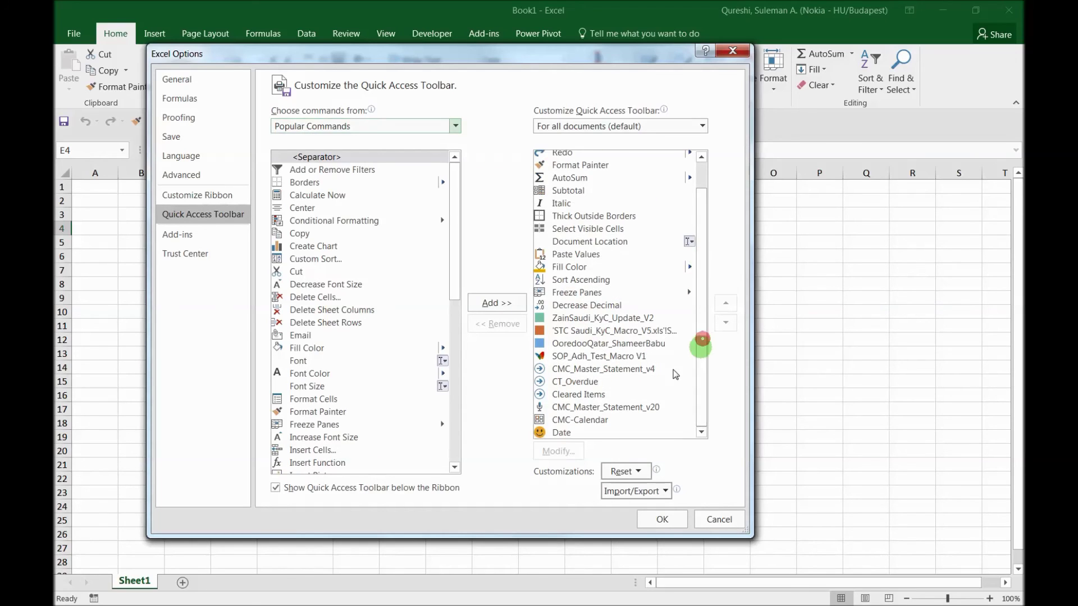
pyautogui.click(561, 432)
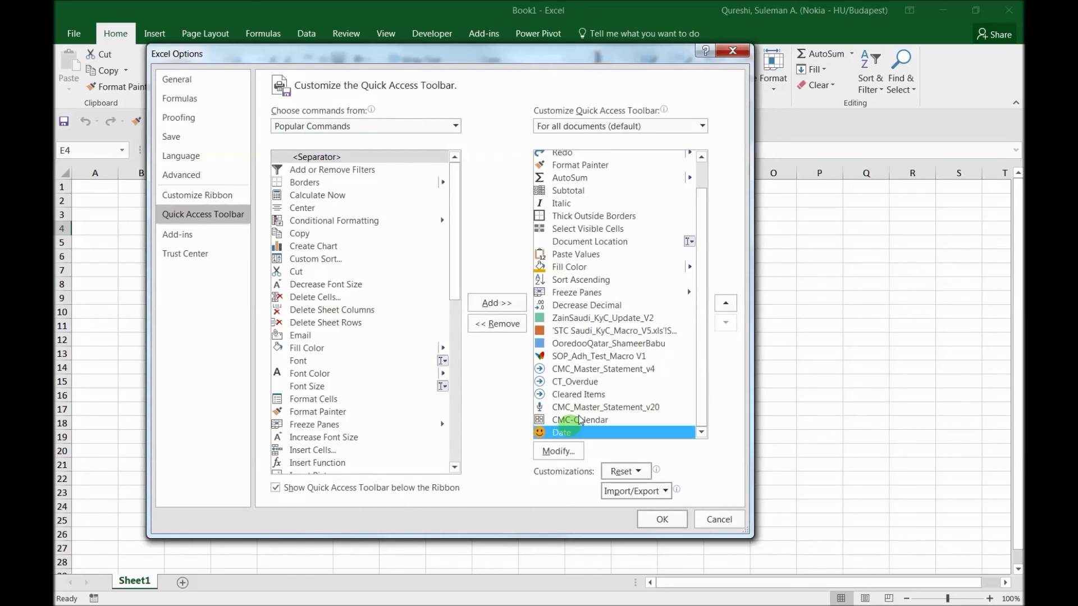
pyautogui.click(504, 326)
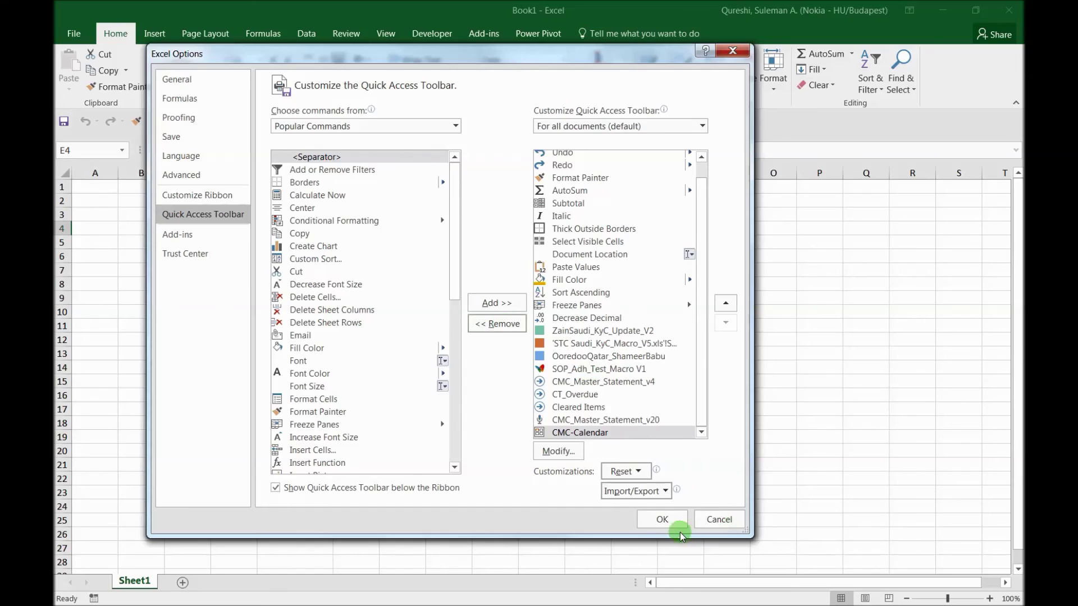
pyautogui.click(667, 520)
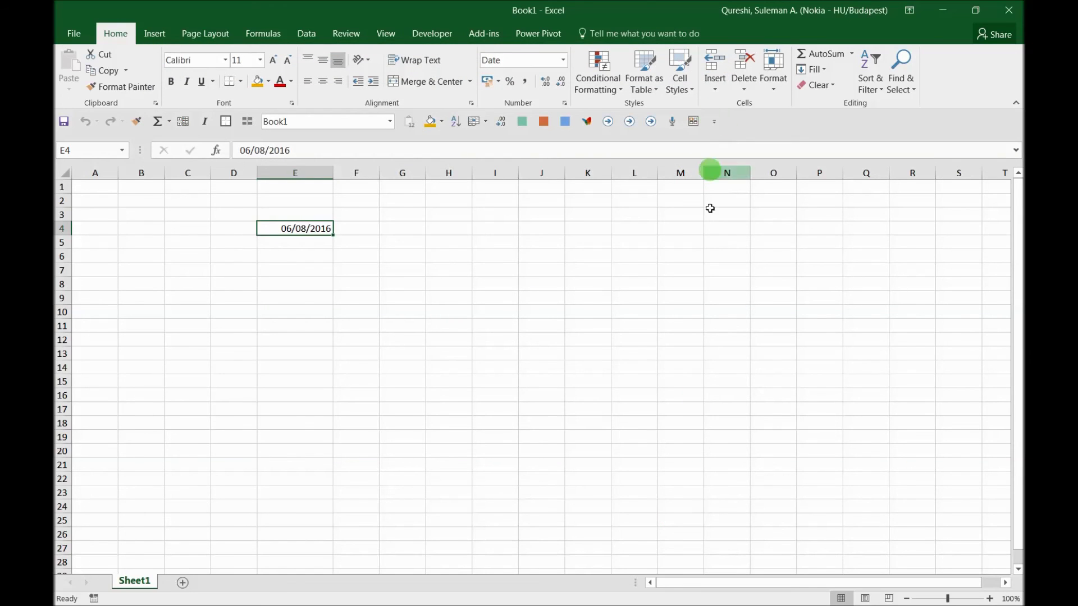